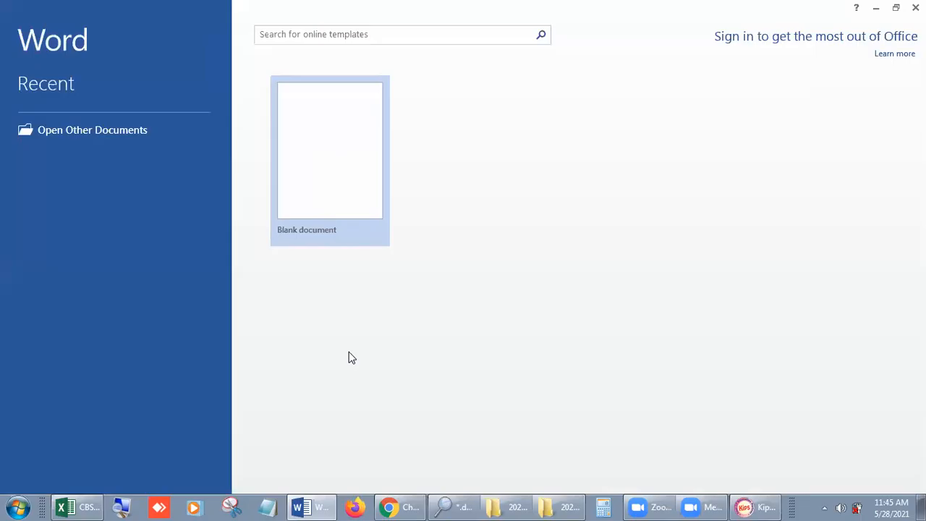
- Create a blank document, consult the Kips Learning textbook page on importing Word data, and switch the document to Outline view
left_click(321, 215)
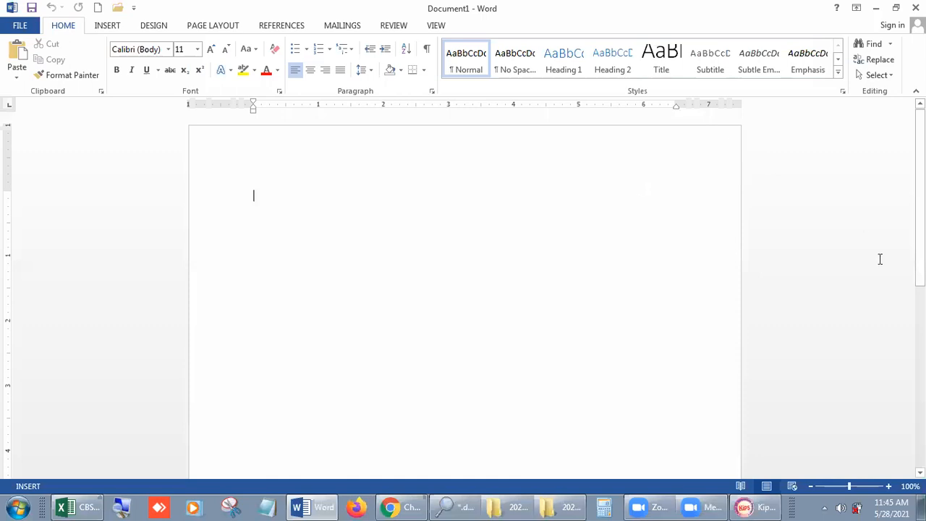
left_click(756, 506)
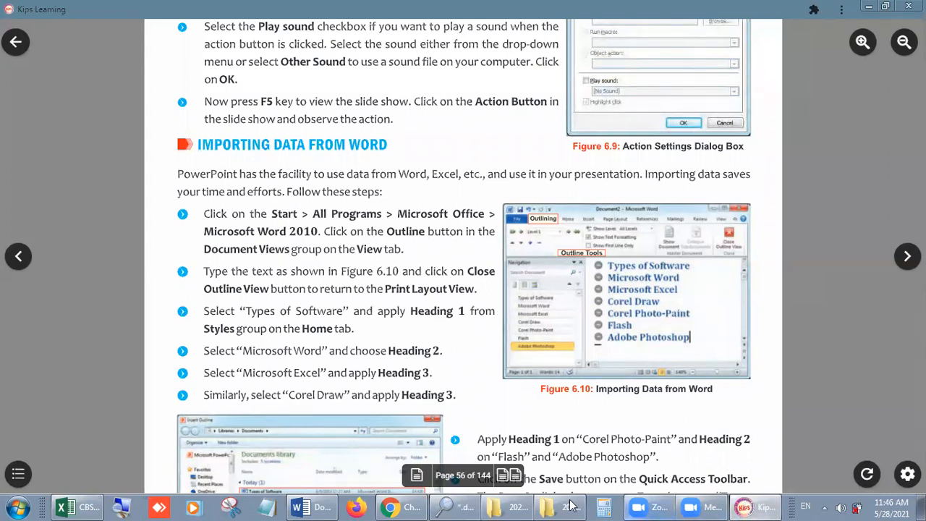
left_click(311, 507)
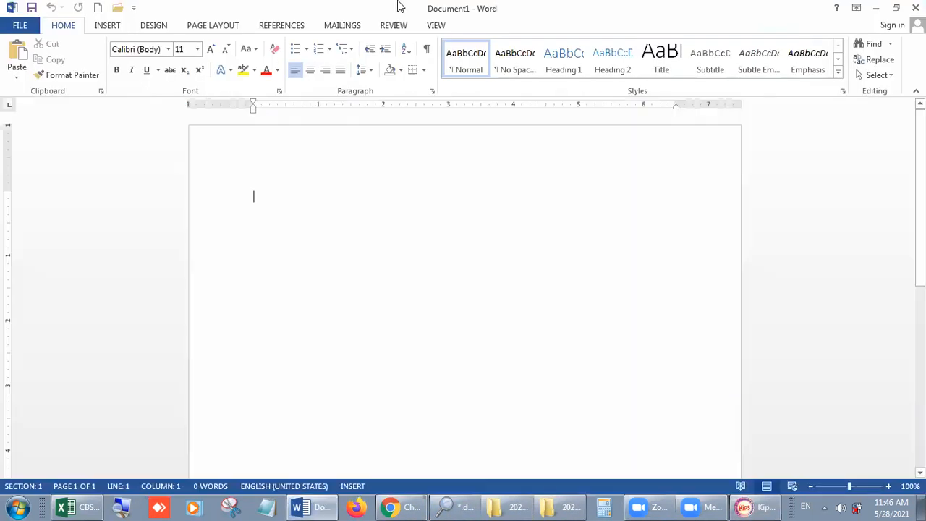
left_click(436, 25)
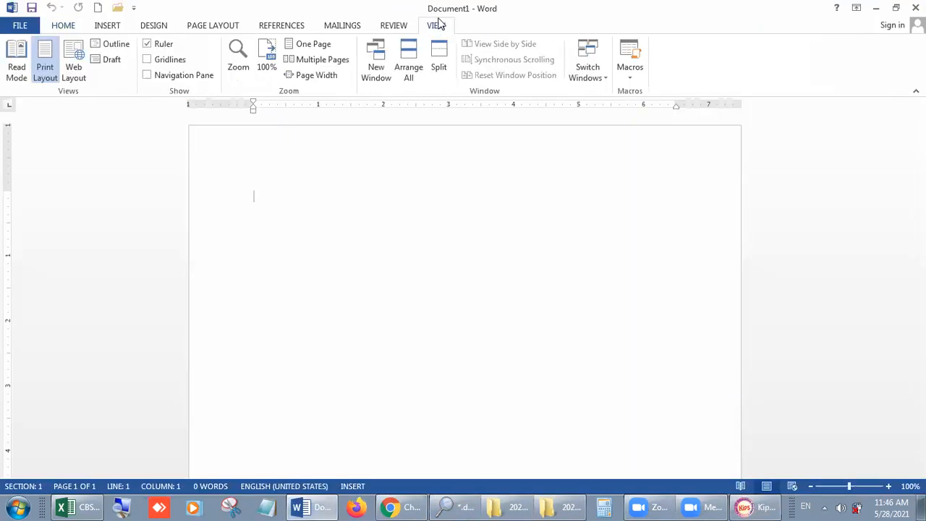
left_click(110, 45)
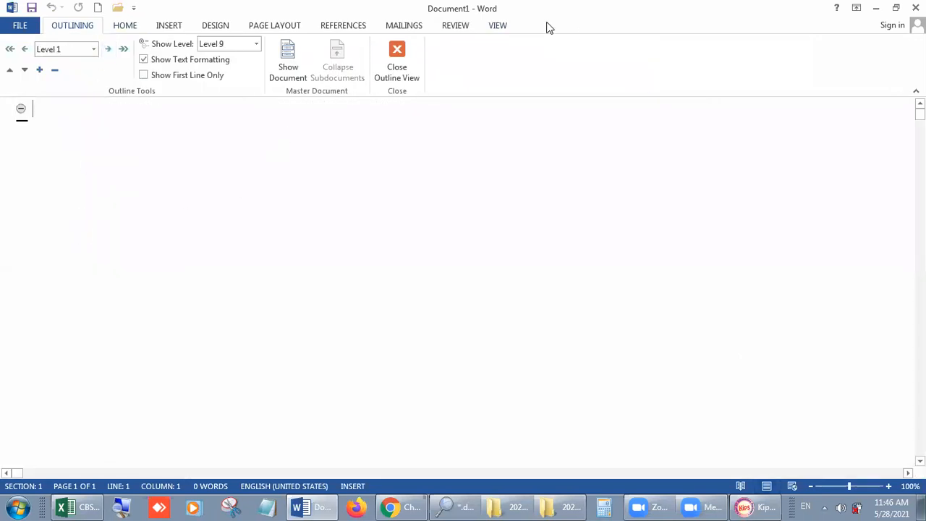
left_click(498, 26)
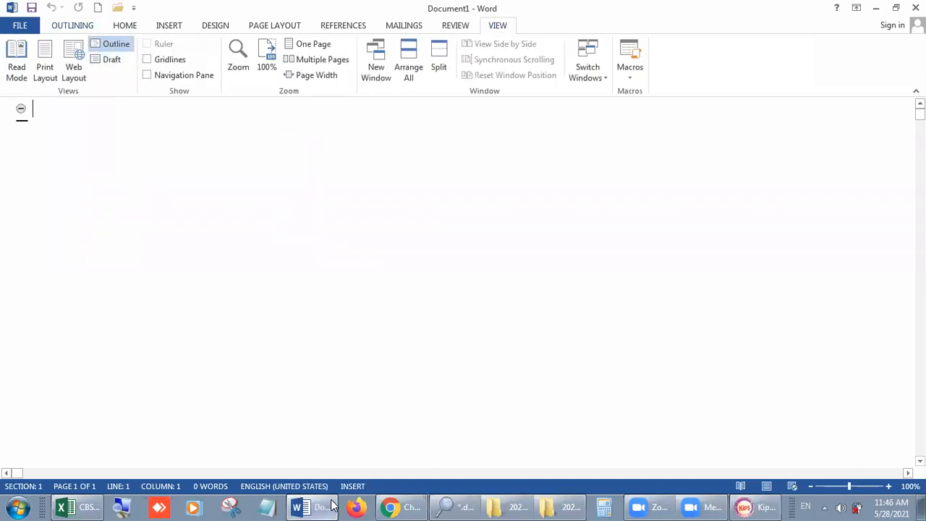
- Check the textbook's sample outline in Kips Learning and enter "Types of Software" as the Word outline's first line
mouse_move(333, 505)
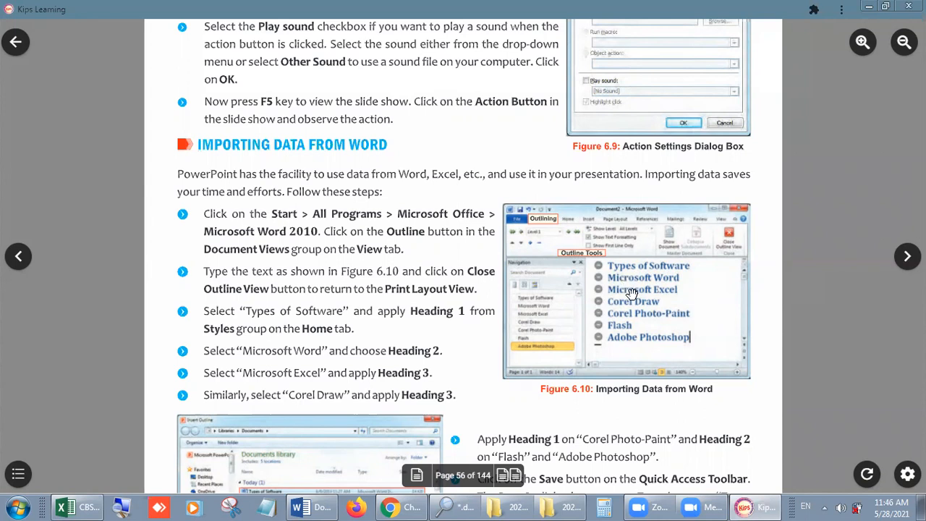
left_click(325, 506)
mouse_move(461, 506)
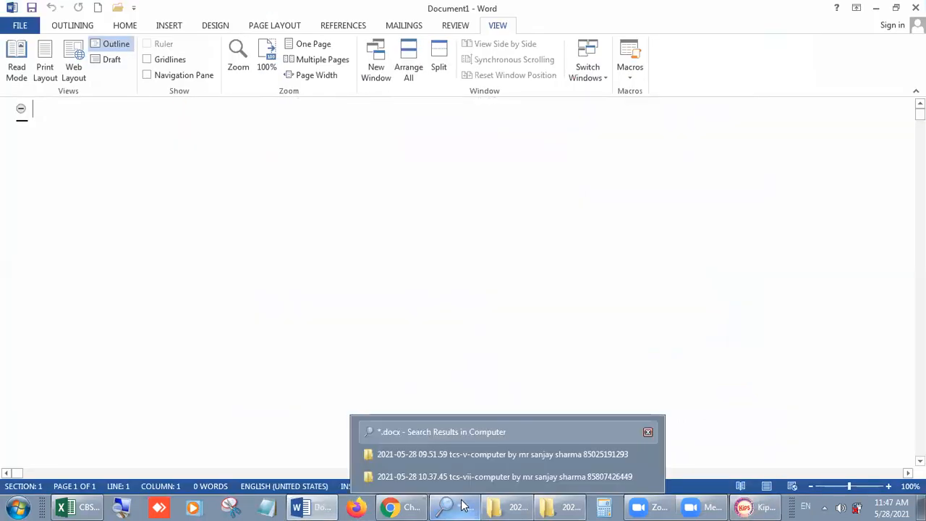
type("Types of Softwar")
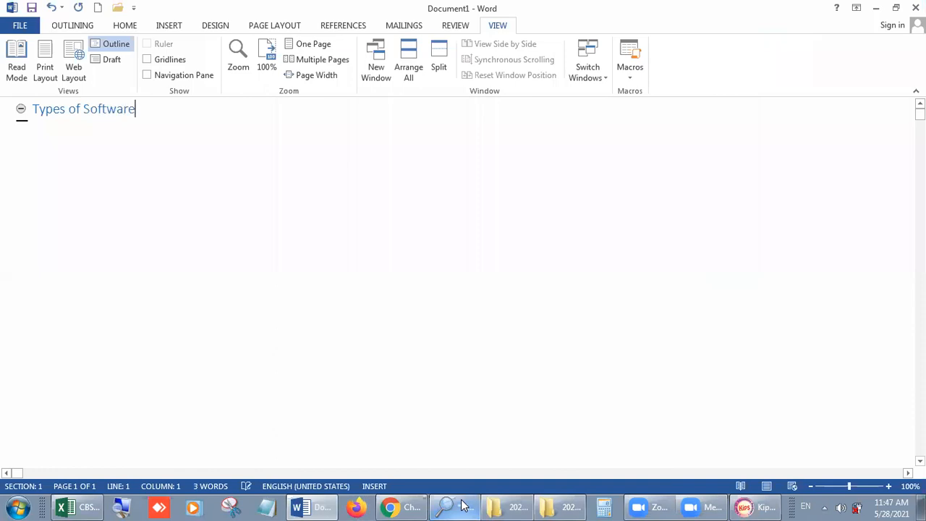
type("e")
key("Return")
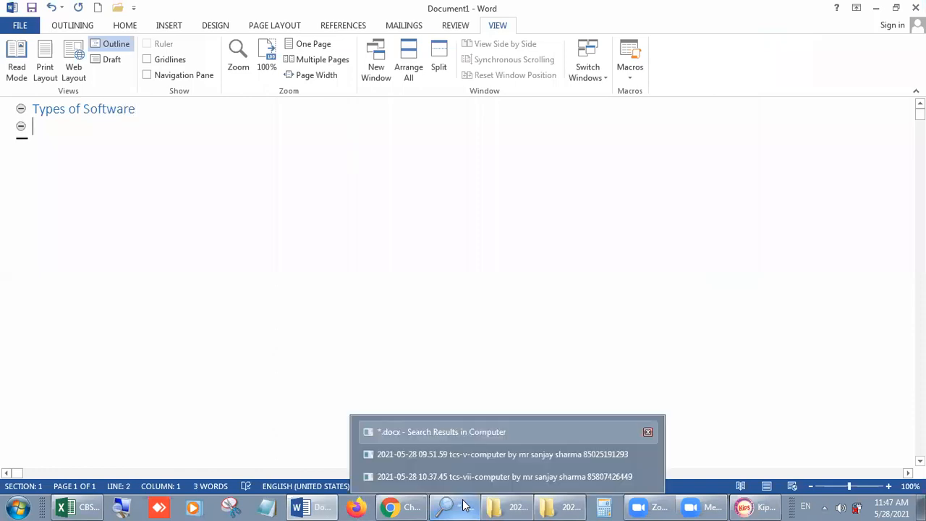
- Add "Microsoft Excel" as the second line of the outline and start a new line below it
type("Microsfot")
key("BackSpace")
key("BackSpace")
key("BackSpace")
key("BackSpace")
key("BackSpace")
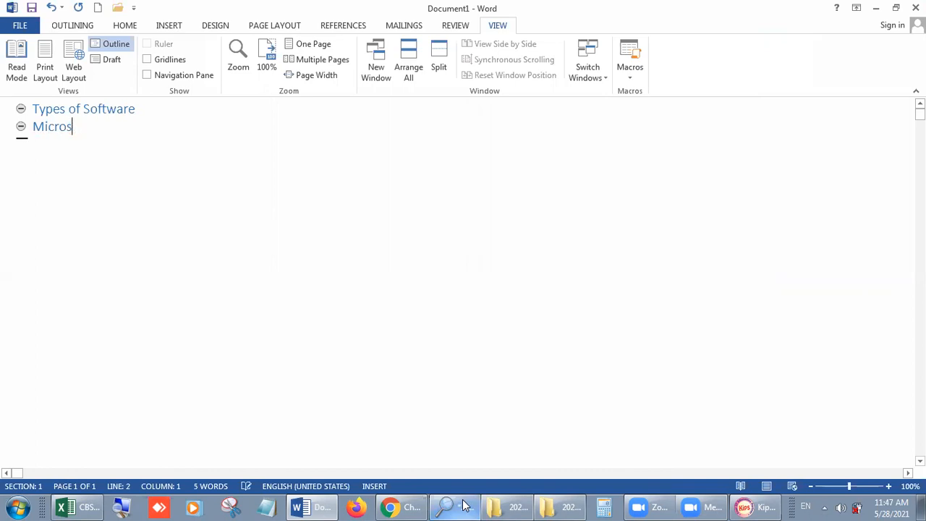
type("oft Excel")
key("Return")
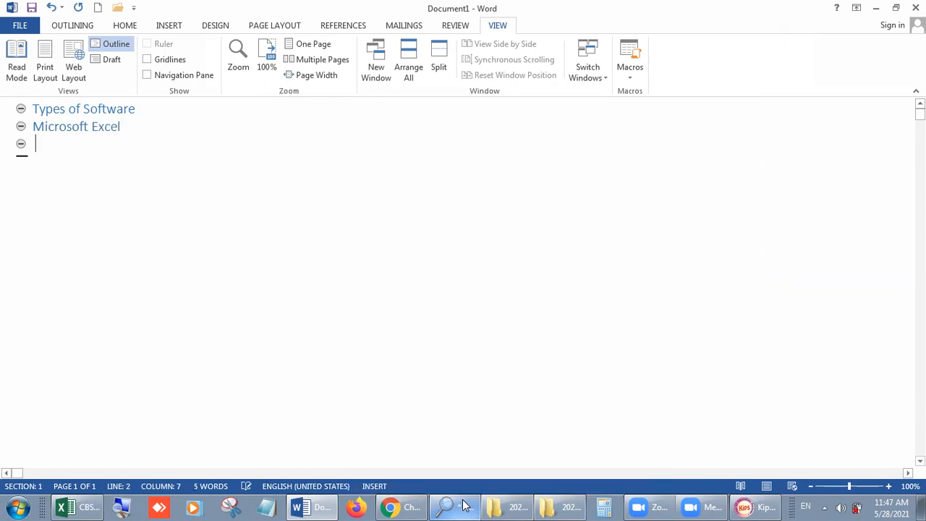
- Check the sample list in Kips Learning and add "Corel Droaw" and "Photoshop" as the next Word outline lines
left_click(754, 505)
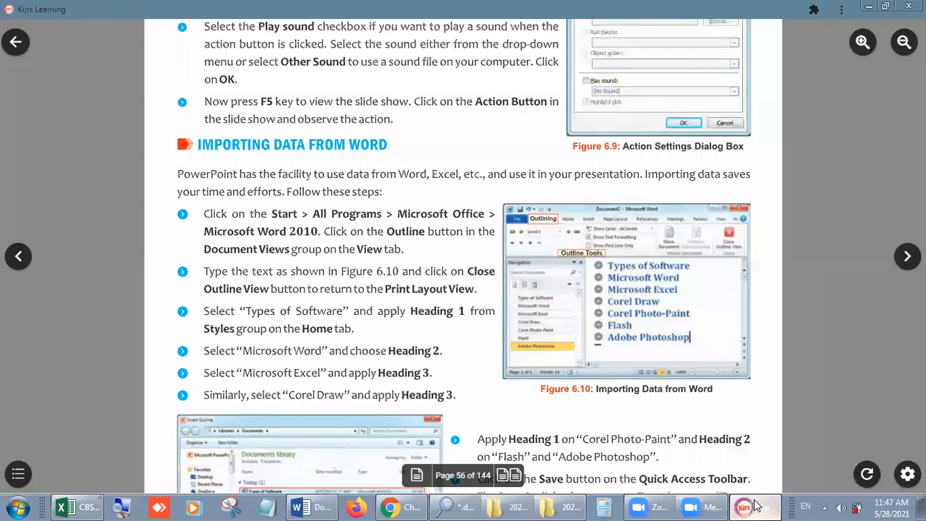
left_click(753, 505)
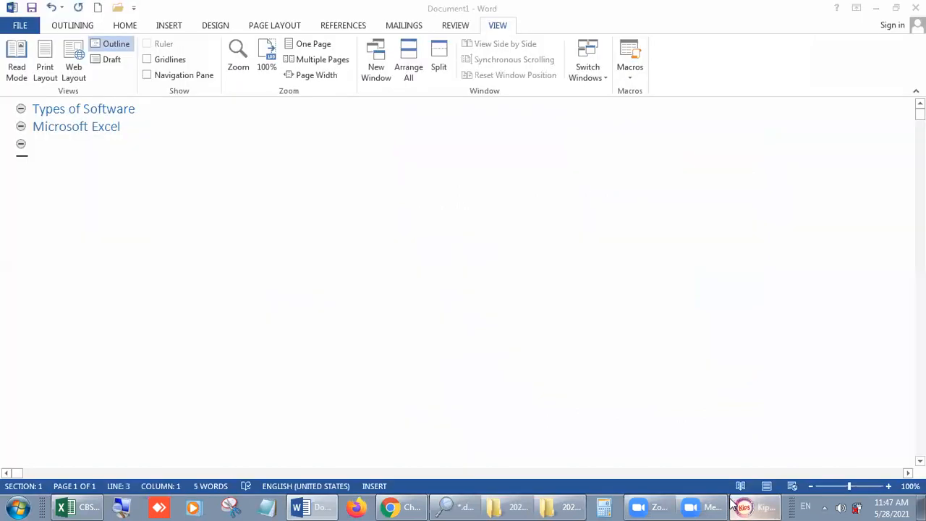
type("Corel Droaw")
key("Return")
type("Photoshop")
key("Return")
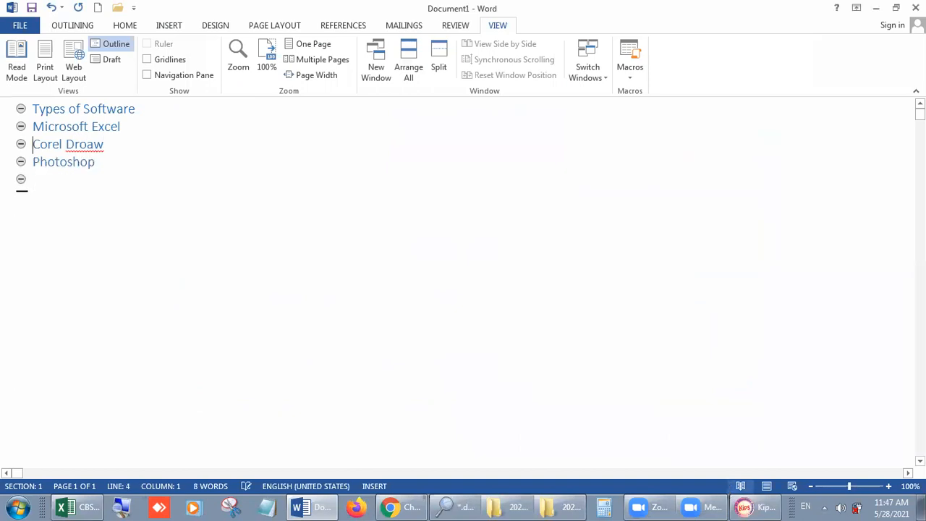
- Correct "Droaw" to "Draw" in the Corel line and add "Page Maker" and "Computer" at the end of the outline
key("Right")
key("Right")
key("Right")
key("Right")
key("Right")
key("Right")
key("Right")
key("Right")
key("BackSpace")
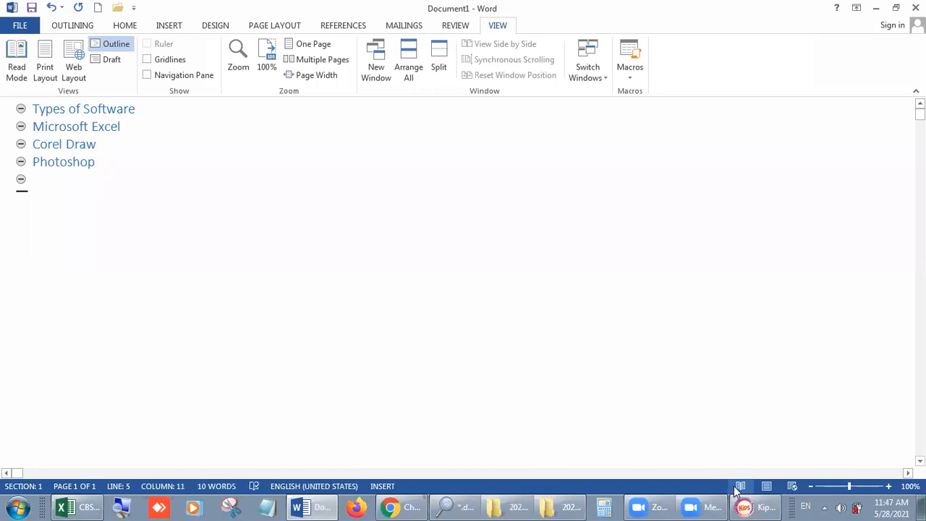
key("Return")
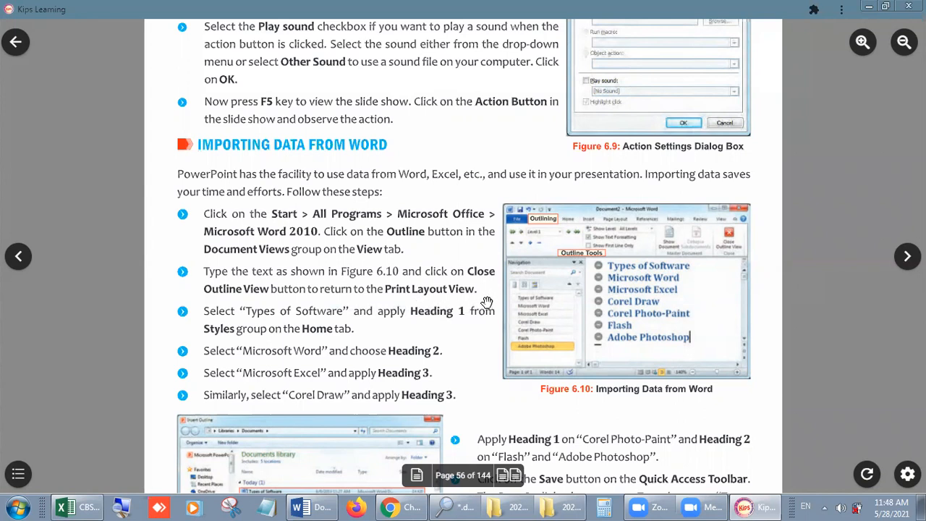
left_click(313, 506)
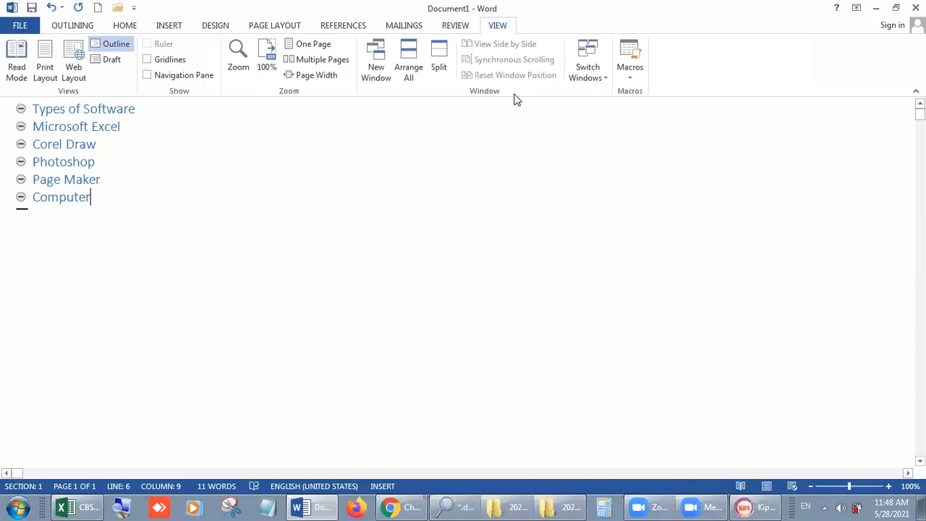
- Close the document, saving it in the Documents library as a Word Document named "Types of Software"
left_click(761, 124)
left_click(713, 68)
left_click(917, 8)
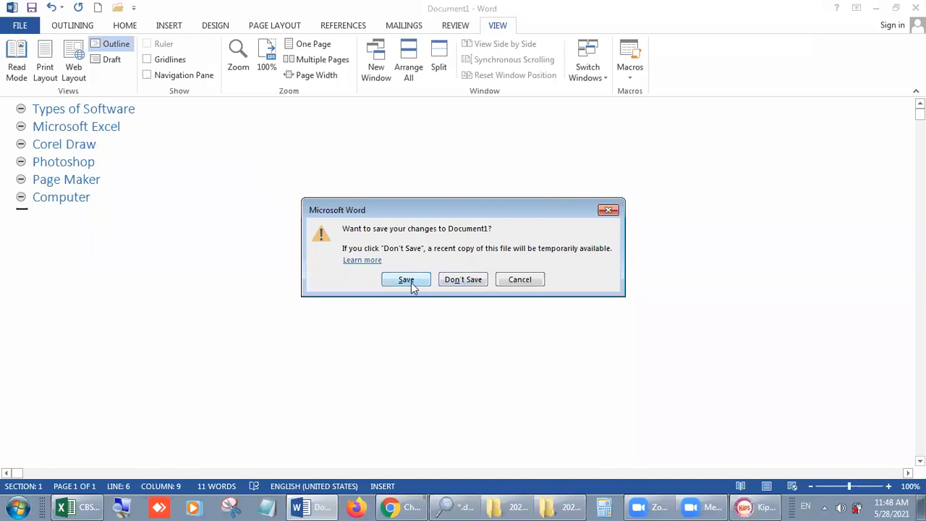
left_click(407, 279)
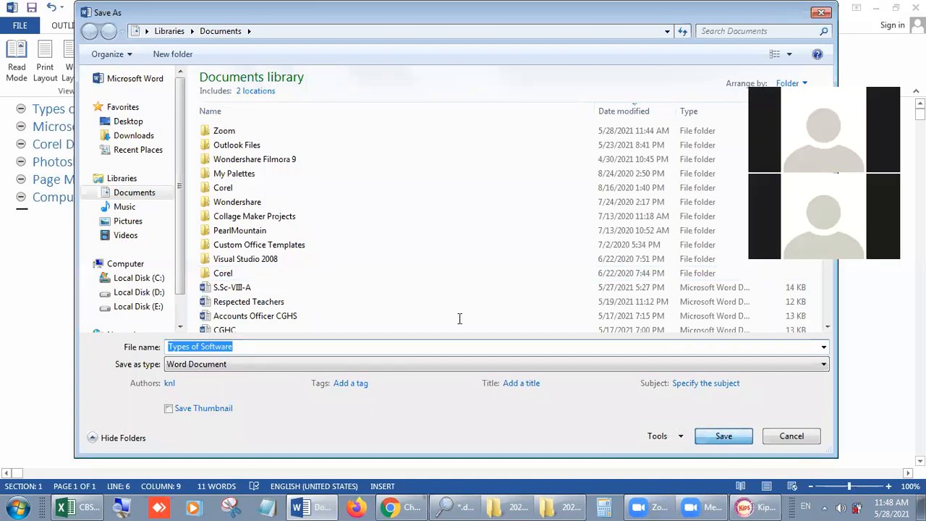
key("Return")
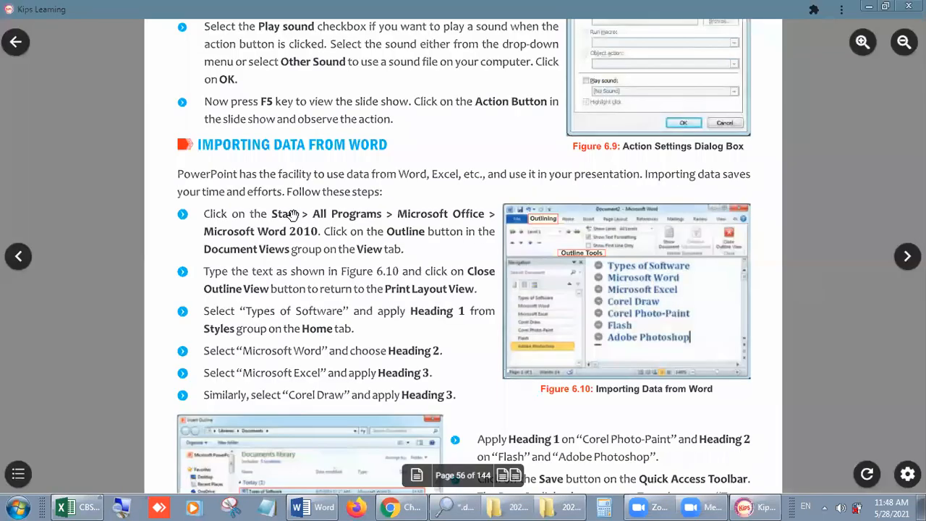
- Reopen the recent document "Types of Software" in Word and consult the heading instructions in the Kips Learning textbook
left_click(307, 507)
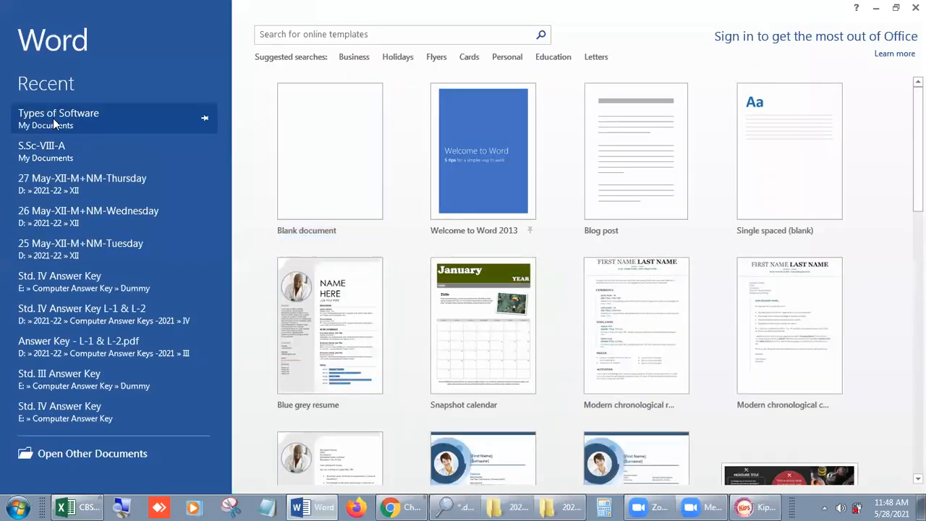
left_click(335, 199)
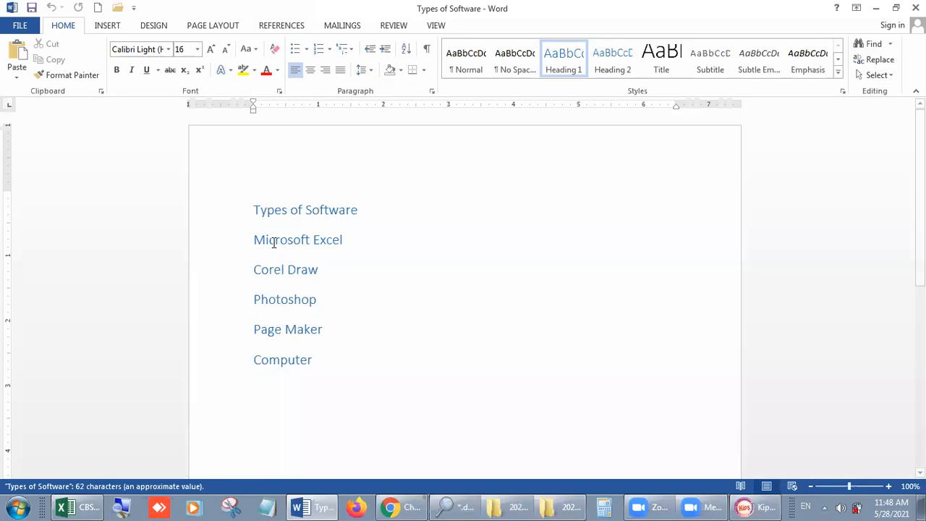
left_click(764, 505)
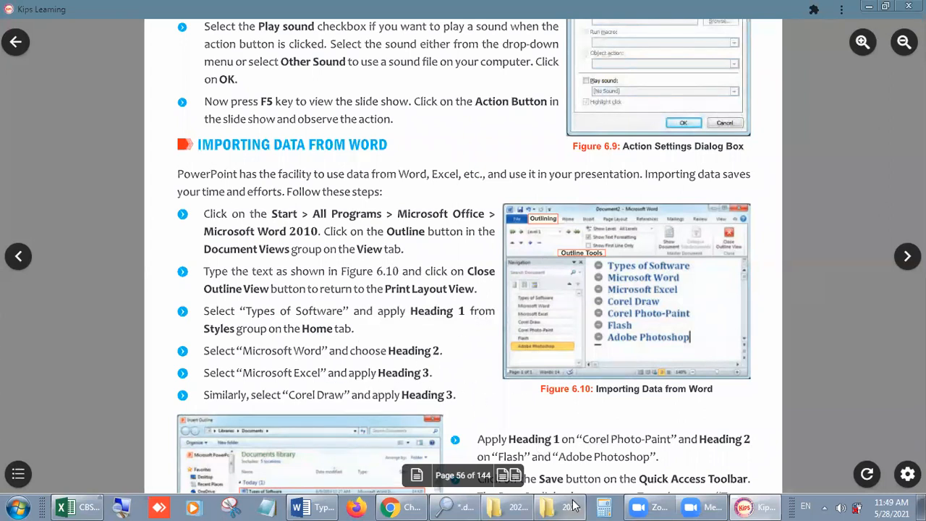
left_click(324, 506)
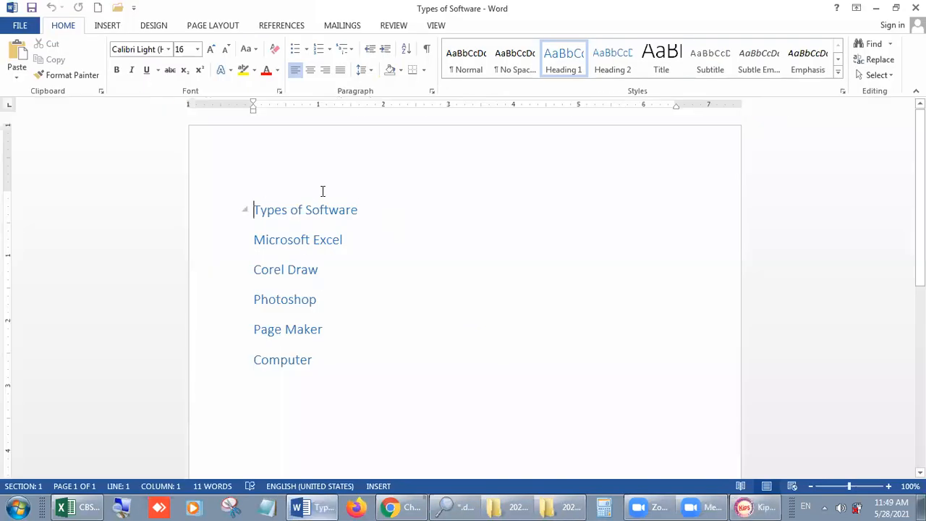
- Apply the Heading 1 style to the "Types of Software" line
left_click_drag(253, 210, 378, 207)
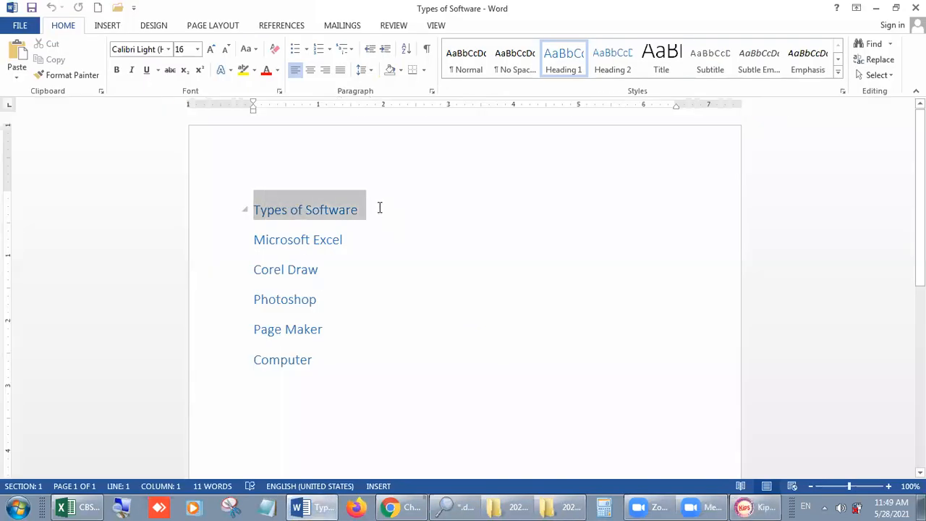
left_click(463, 64)
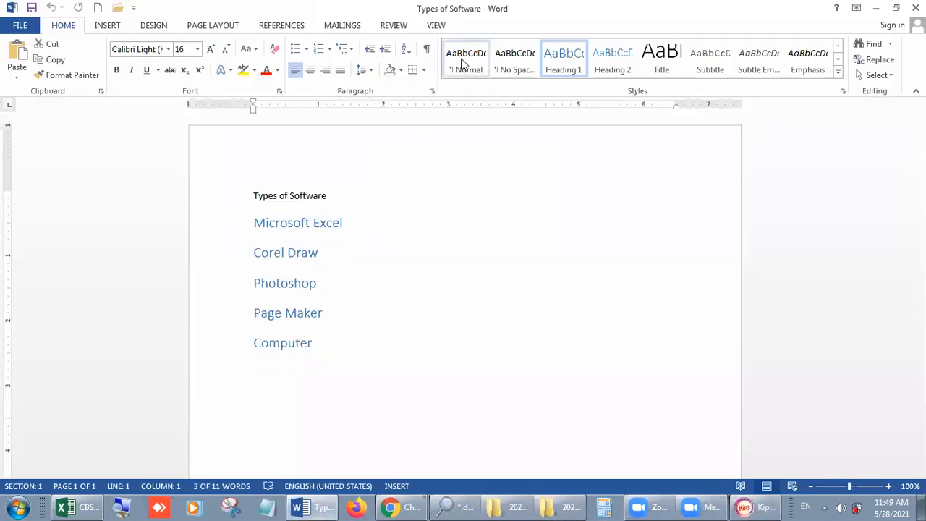
left_click(568, 65)
right_click(569, 65)
key("Escape")
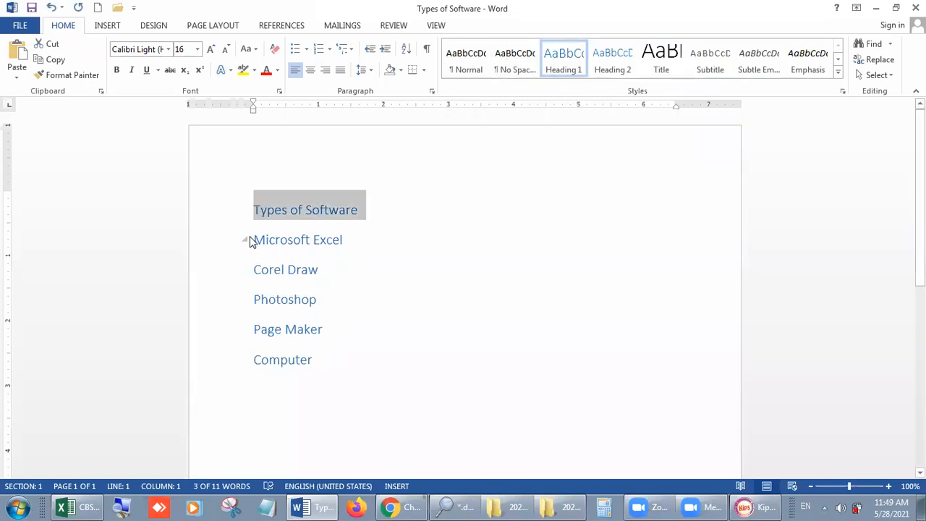
- Apply the Heading 2 style to the "Microsoft Excel" line
left_click_drag(255, 241, 362, 239)
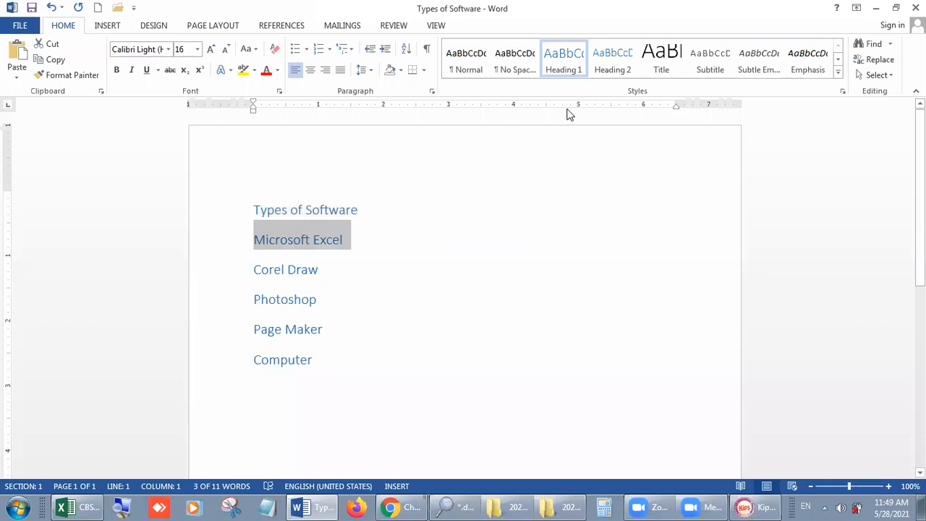
left_click(360, 210)
right_click(559, 186)
left_click(253, 239)
left_click_drag(253, 240, 364, 240)
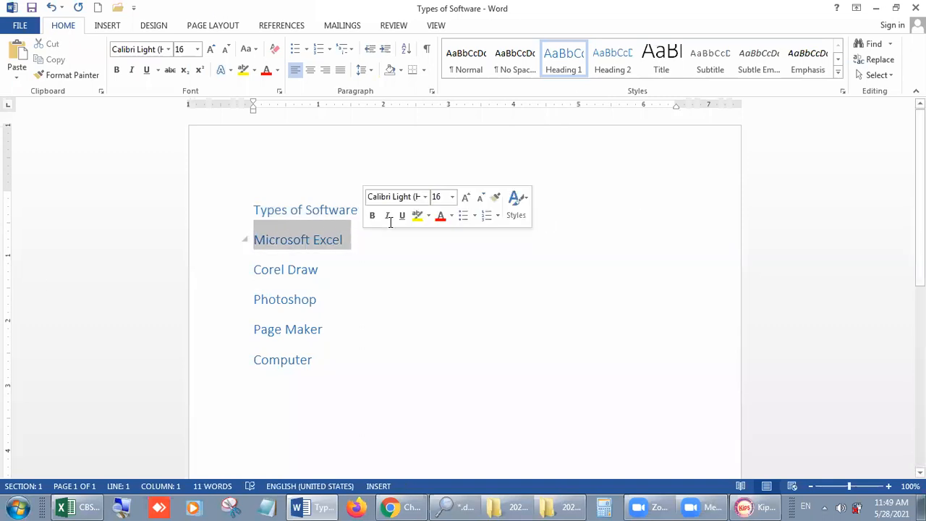
left_click(610, 65)
- Apply the Heading 3 style to the "Corel Draw" and "Photoshop" lines and Heading 4 to the "Page Maker" line
left_click_drag(254, 261, 343, 254)
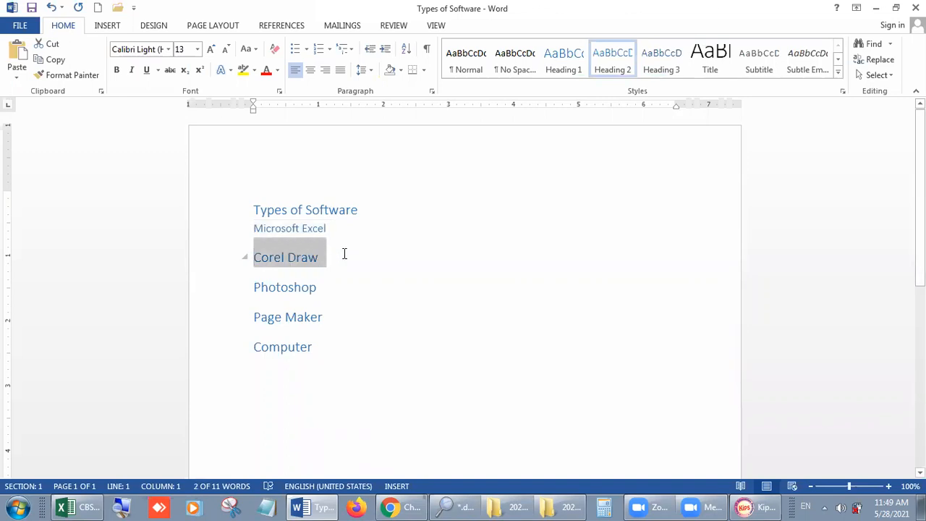
left_click(661, 58)
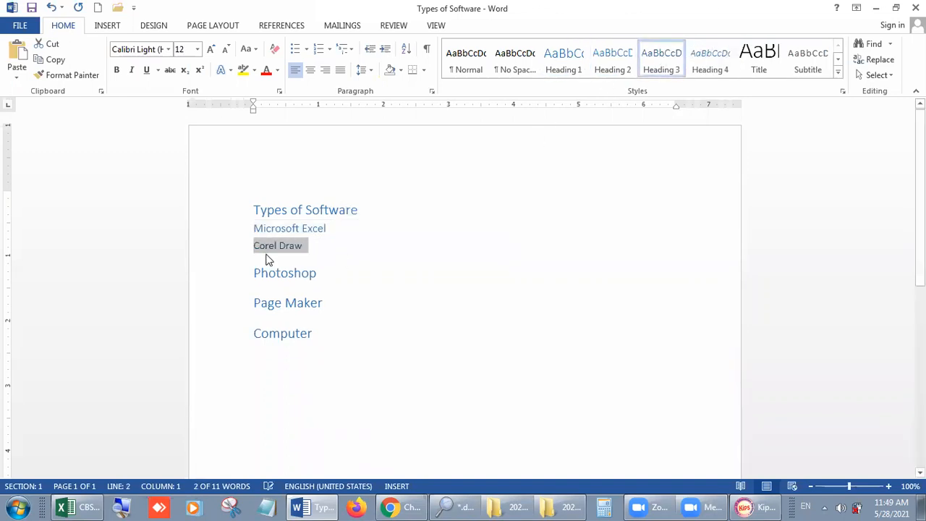
left_click_drag(255, 273, 349, 271)
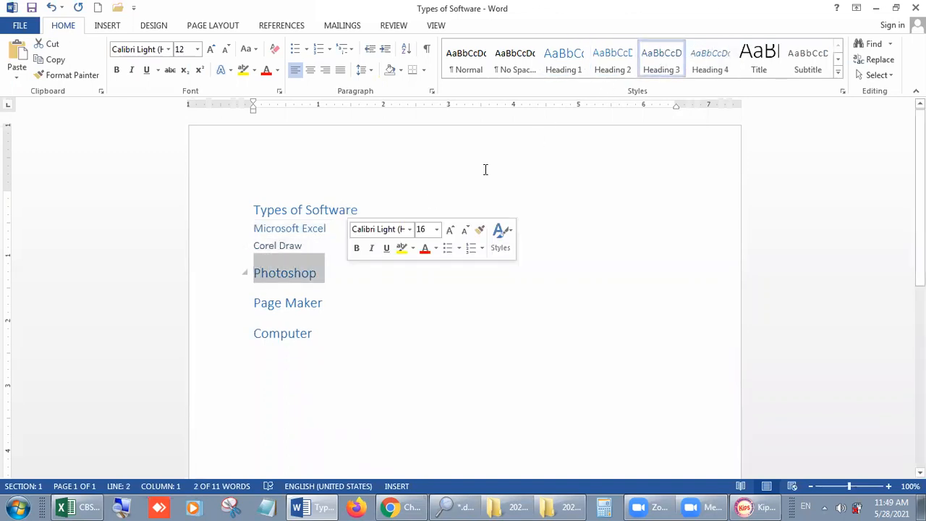
left_click(653, 66)
left_click_drag(255, 290, 335, 285)
left_click(709, 63)
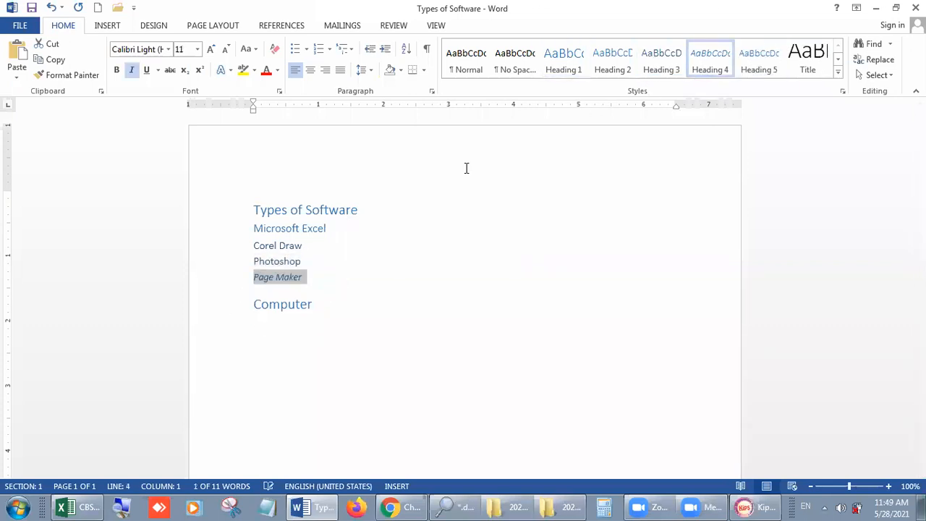
- Consult the remaining heading instructions in the Kips Learning textbook and apply the Heading 2 style to the "Computer" line in Word
left_click_drag(253, 304, 354, 304)
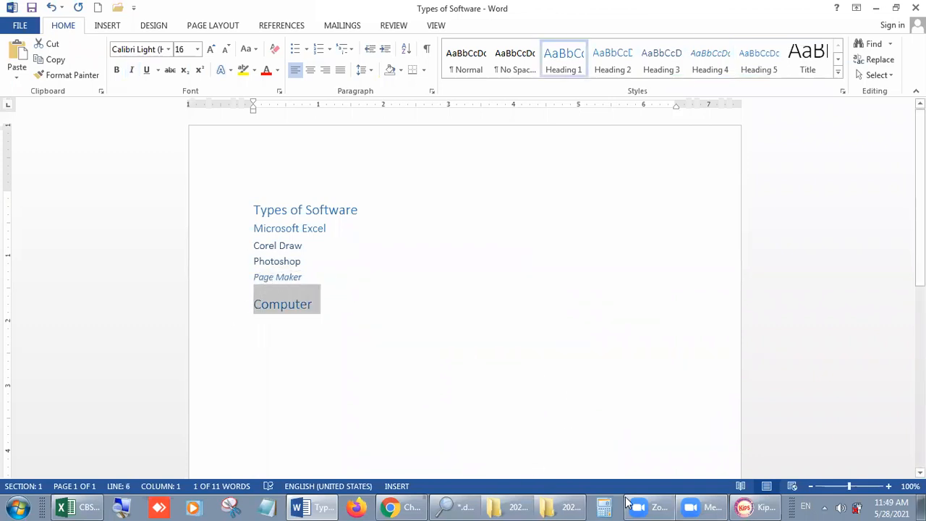
left_click(746, 507)
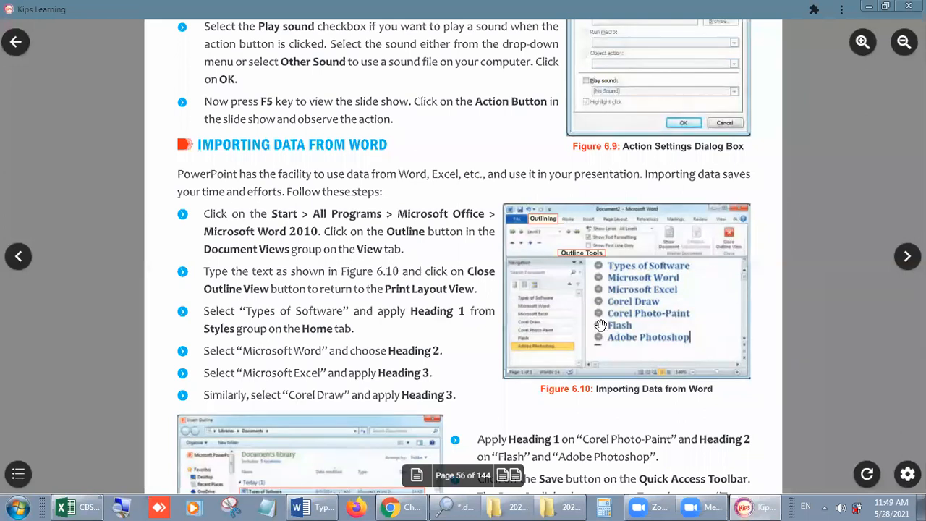
scroll(601, 323, "down", 3)
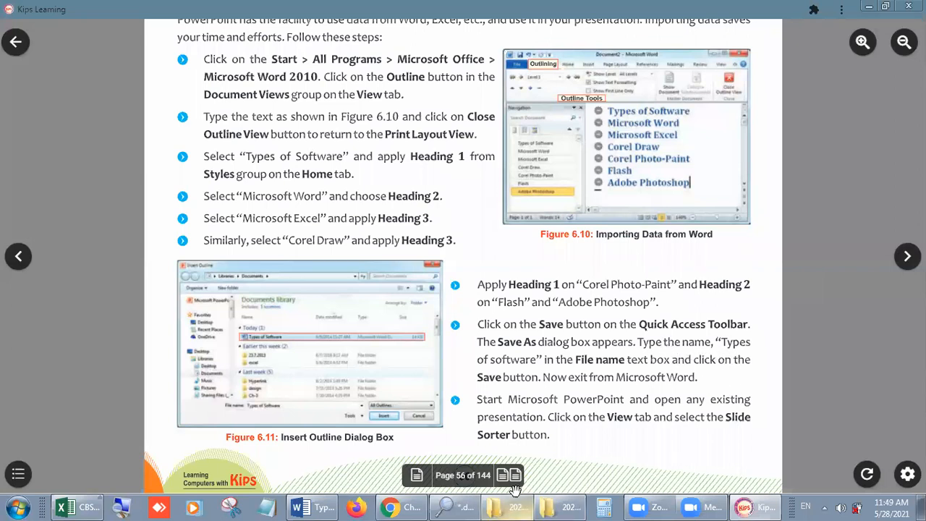
left_click(303, 507)
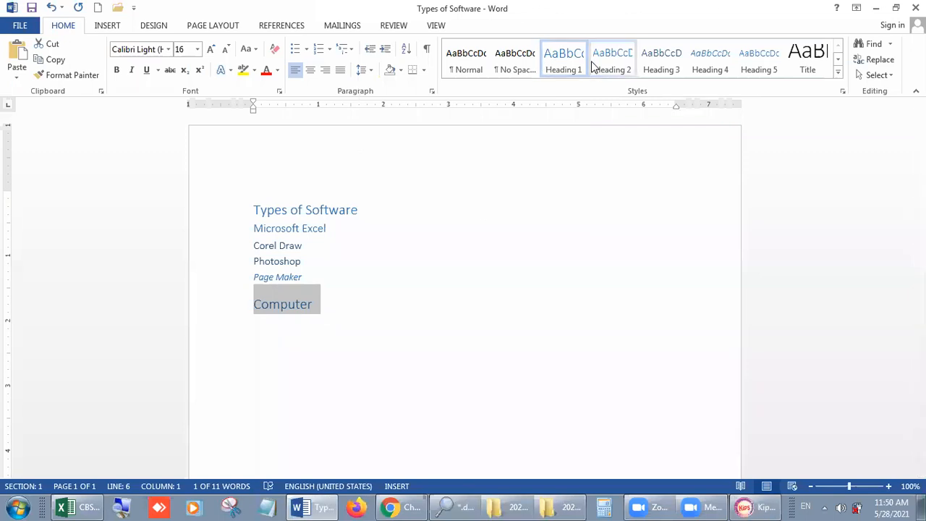
left_click(611, 67)
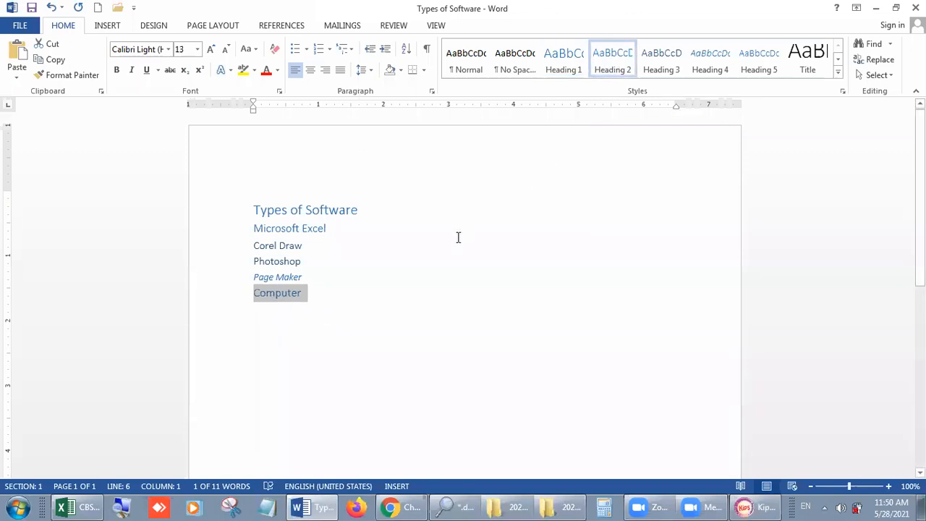
left_click(430, 260)
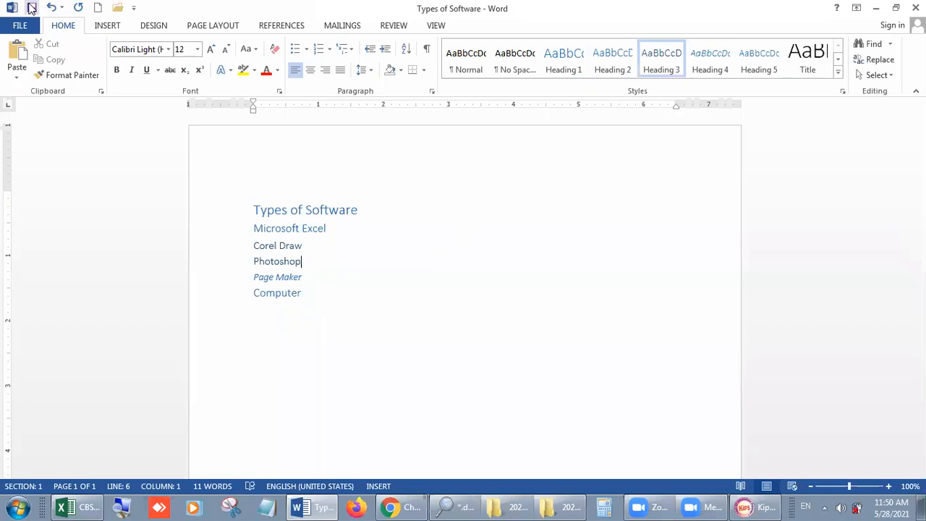
- Save the "Types of Software" document and switch to the Kips Learning textbook to check the instructions following the save
left_click(31, 9)
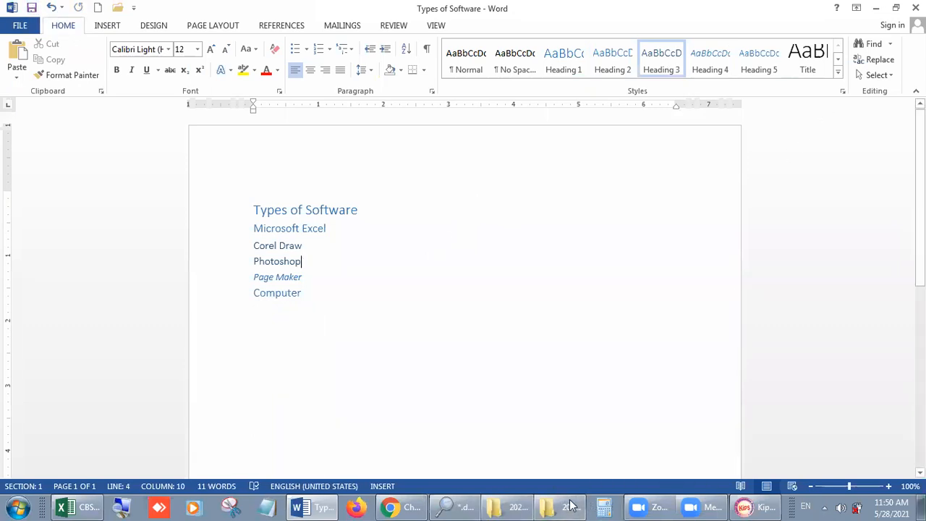
left_click(733, 505)
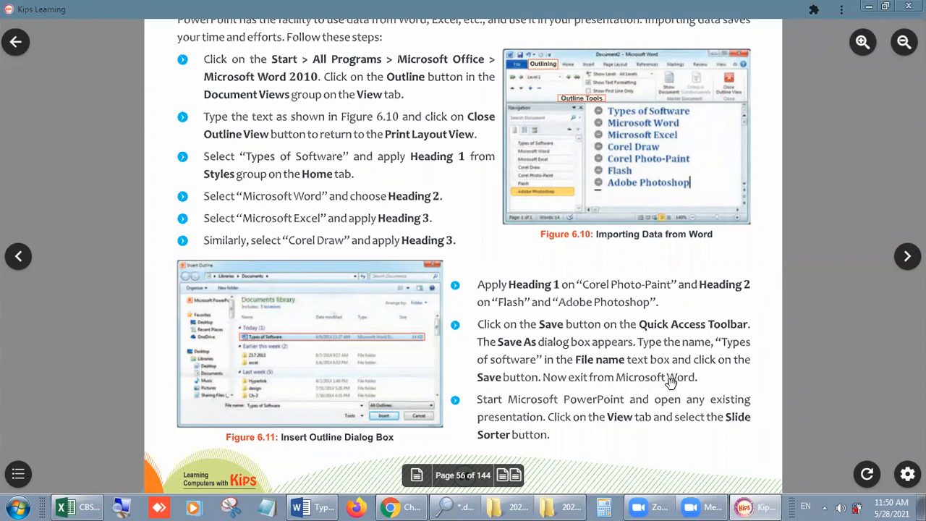
- Return to Word, close the "Types of Software" document and exit Word
left_click(313, 507)
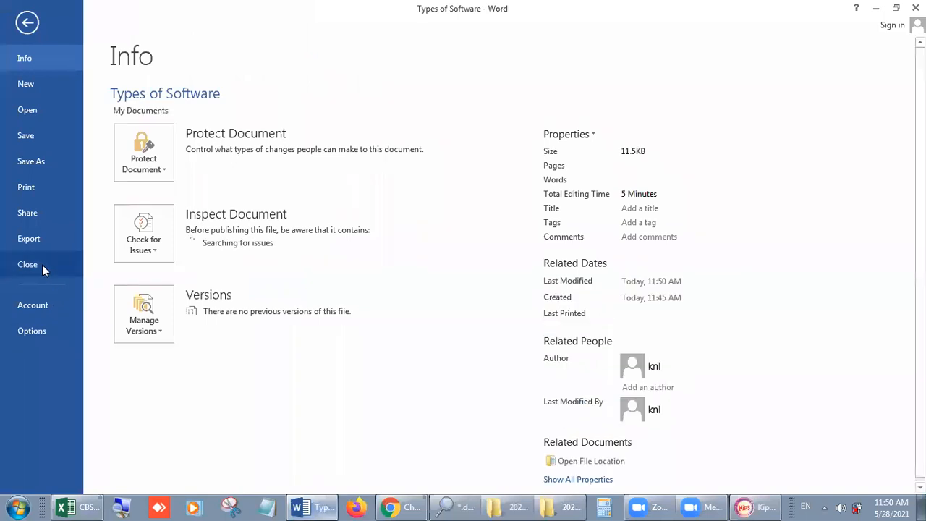
left_click(42, 265)
left_click(20, 25)
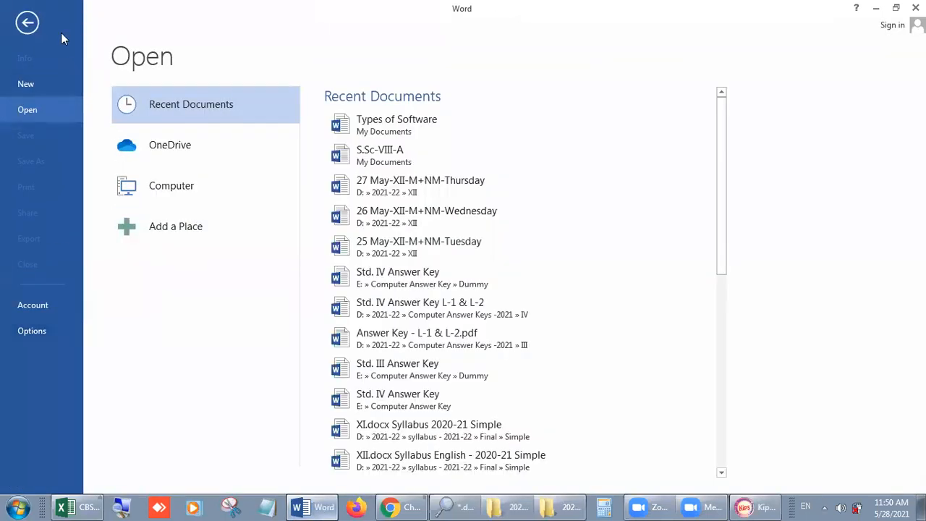
left_click(28, 24)
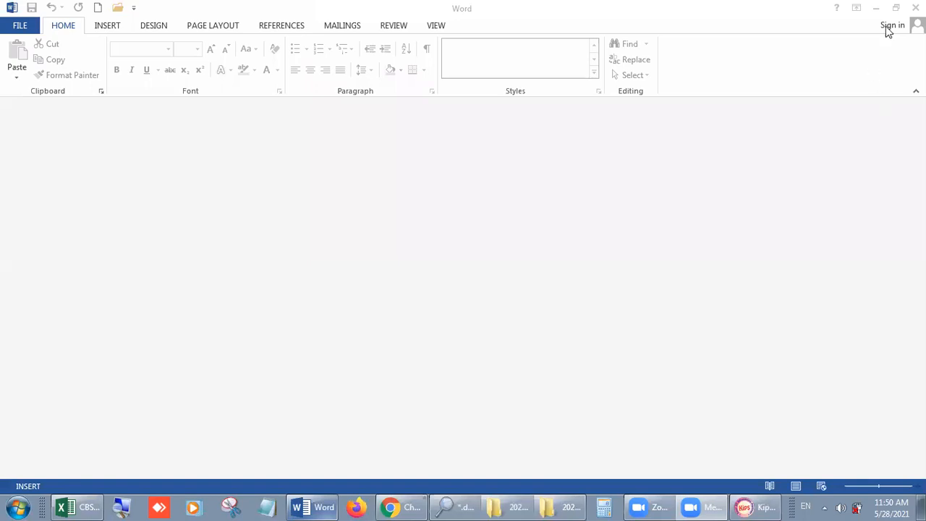
left_click(916, 8)
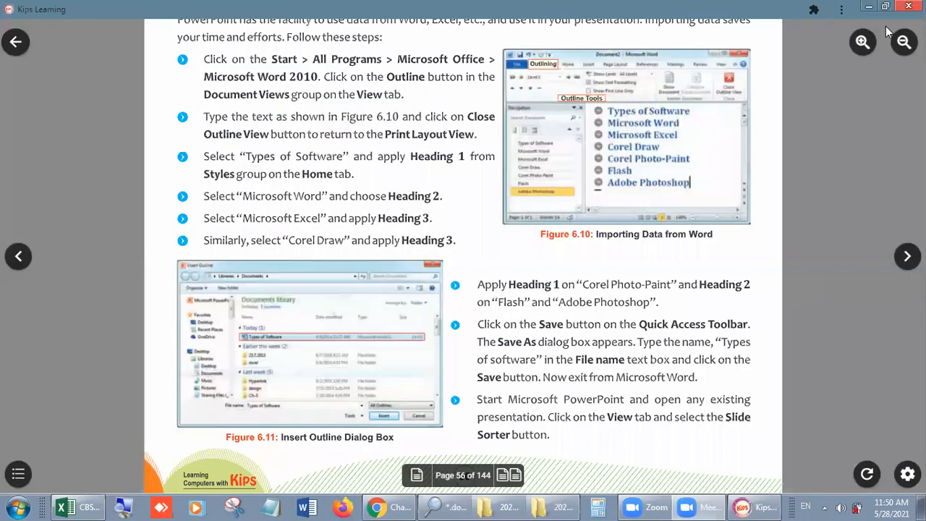